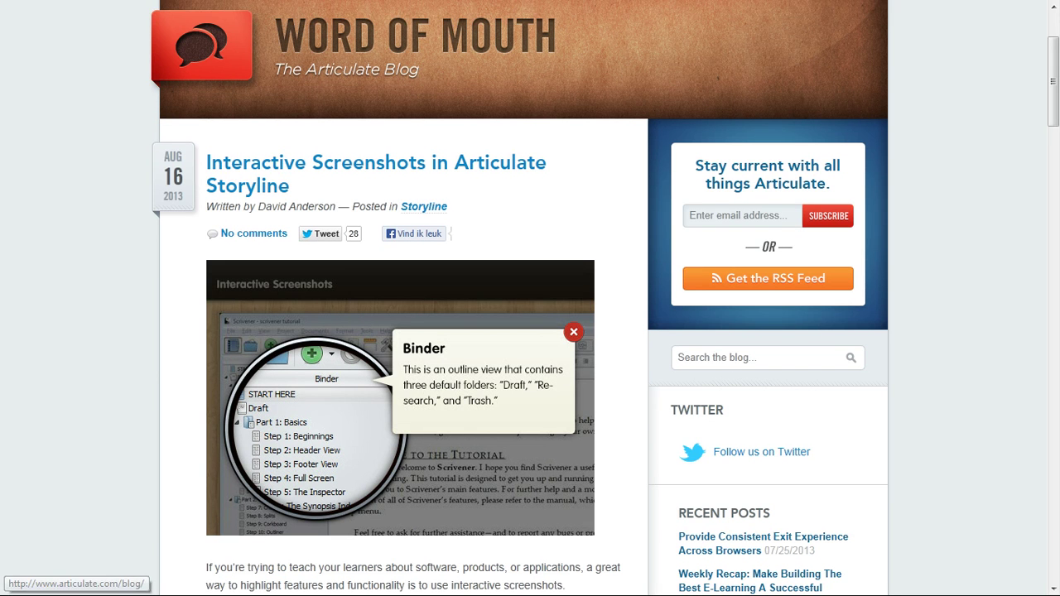
- View the published Storyline demo in the browser and try its Binder, Splits and Synopsis hotspots, closing each pop-up
{"action": "mouse_move", "coordinate": [249, 1]}
{"action": "left_click", "coordinate": [471, 25]}
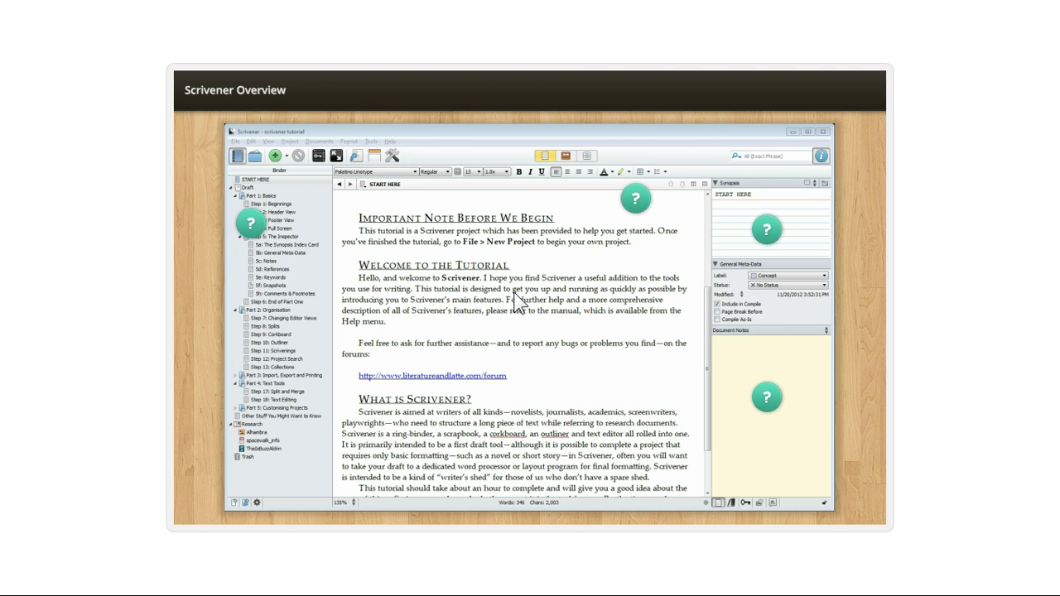
{"action": "left_click", "coordinate": [248, 223]}
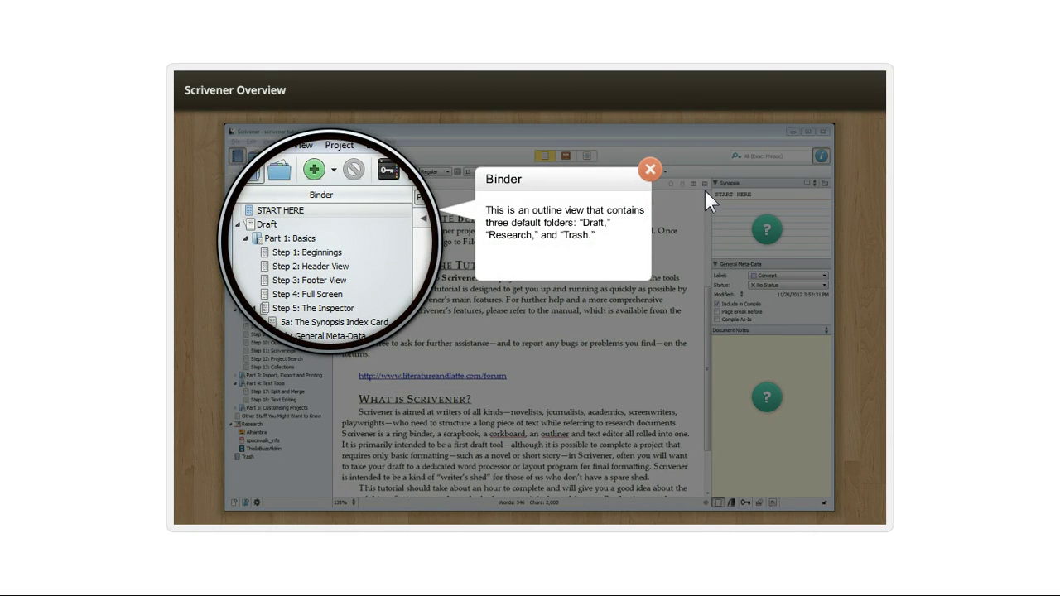
{"action": "left_click", "coordinate": [651, 170]}
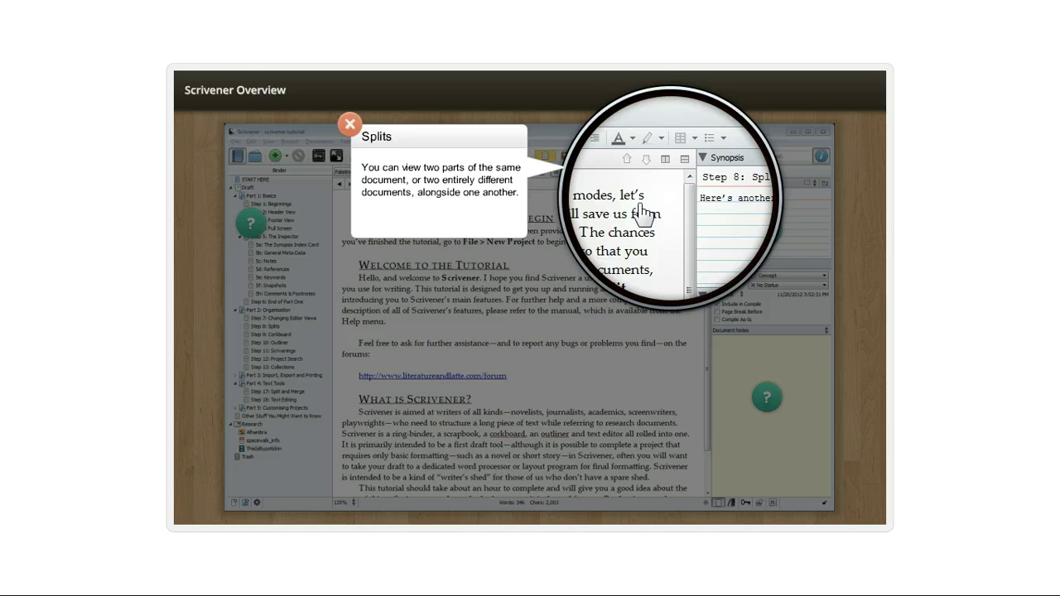
{"action": "left_click", "coordinate": [350, 124]}
{"action": "left_click", "coordinate": [766, 230]}
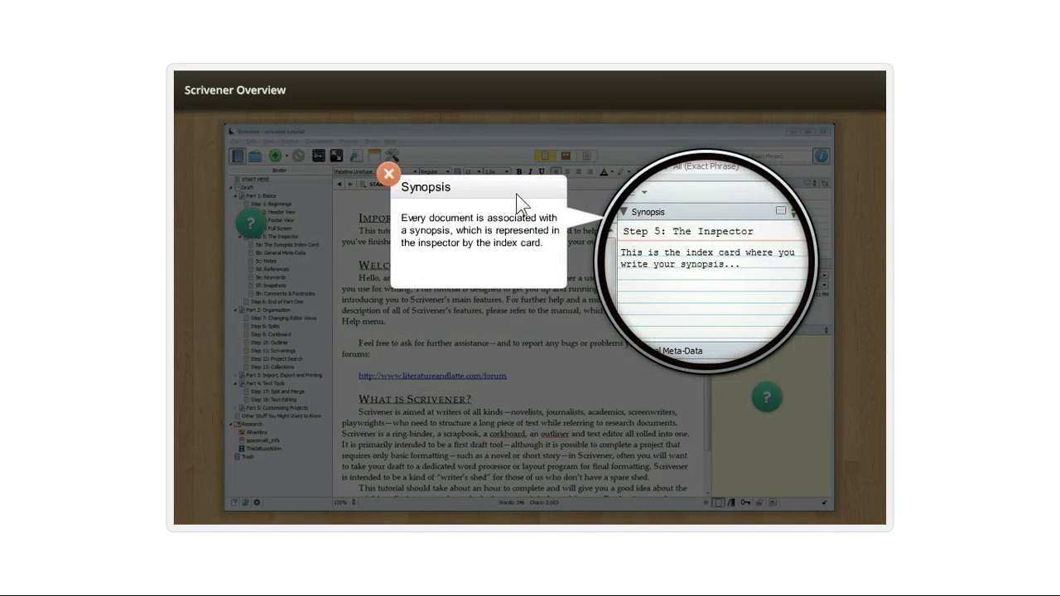
{"action": "left_click", "coordinate": [388, 174]}
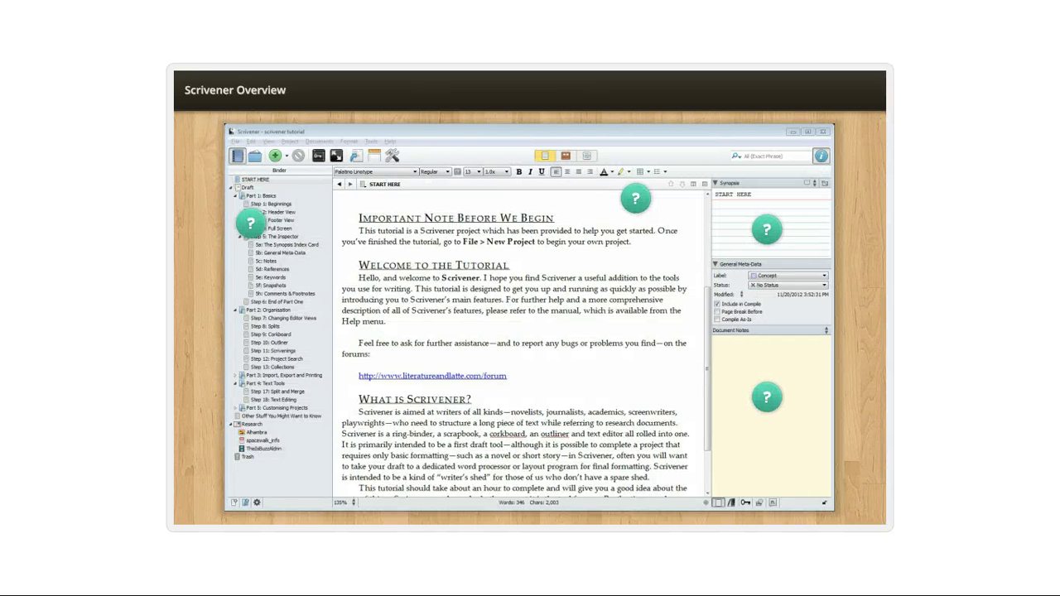
- Switch to the Articulate Storyline project and examine the Binder, Synopsis, Document notes and Splits layers, including the Splits magnifier picture
{"action": "key", "text": "alt+Tab"}
{"action": "key", "text": "alt+Tab"}
{"action": "key", "text": "alt+Tab"}
{"action": "key", "text": "alt+Tab"}
{"action": "key", "text": "alt+Tab"}
{"action": "key", "text": "alt+Tab"}
{"action": "key", "text": "alt+Tab"}
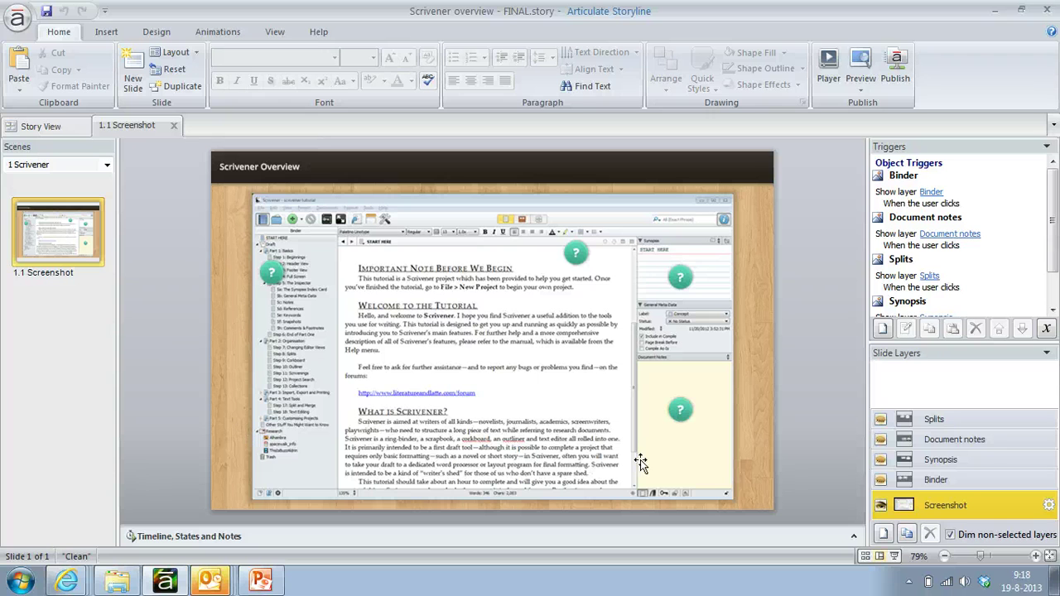
{"action": "left_click", "coordinate": [947, 480]}
{"action": "left_click", "coordinate": [948, 454]}
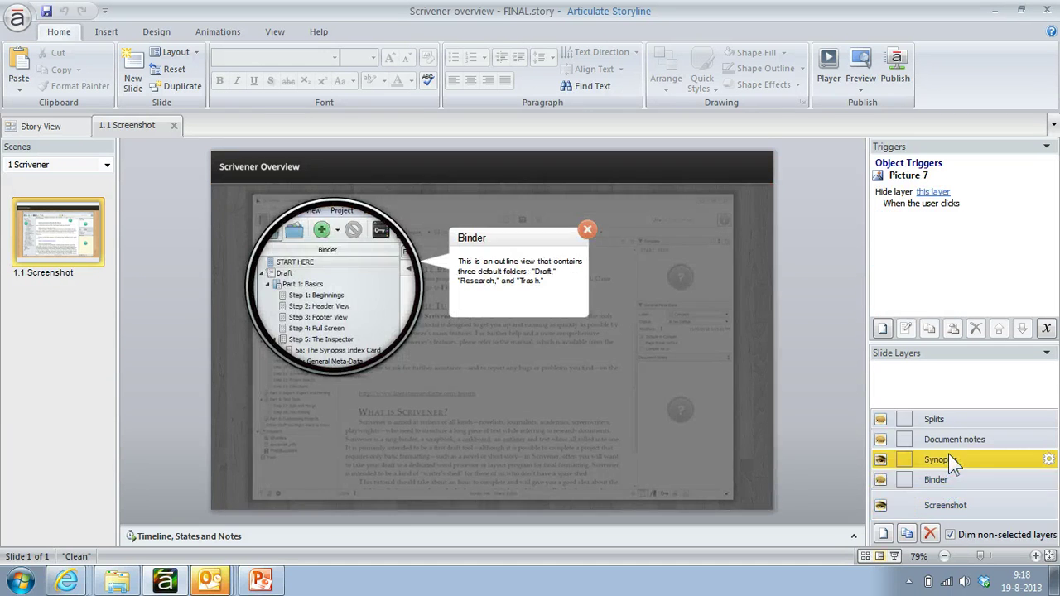
{"action": "left_click", "coordinate": [950, 441]}
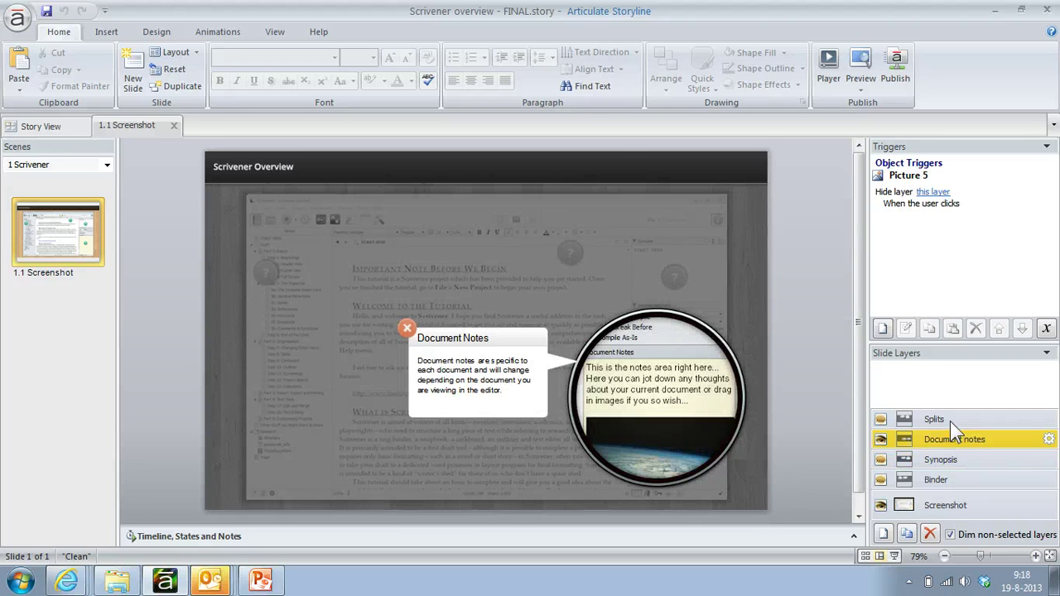
{"action": "left_click", "coordinate": [950, 421]}
{"action": "left_click", "coordinate": [605, 299]}
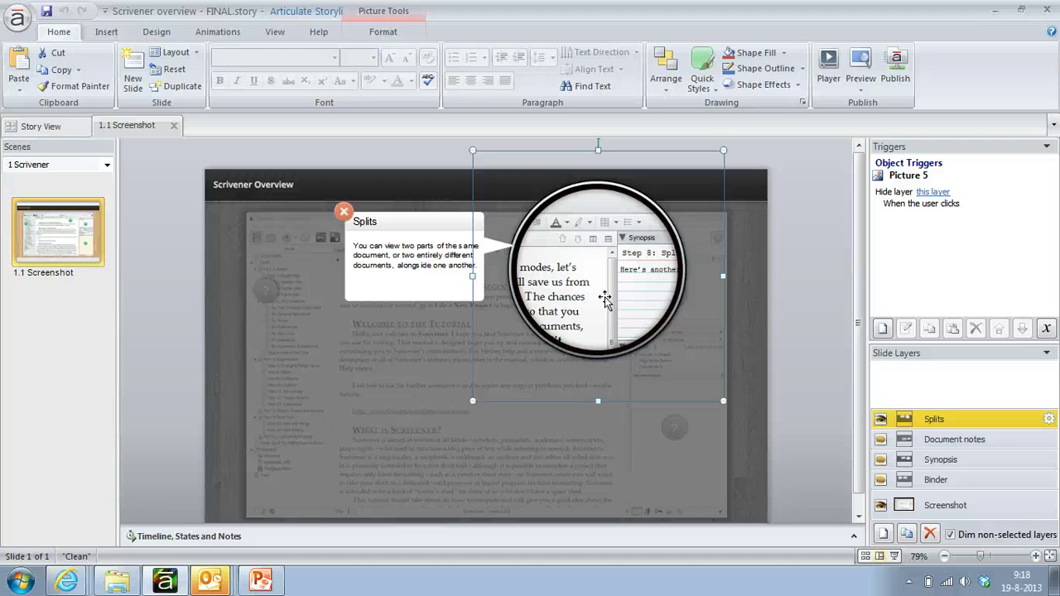
- Switch to the Scrivener Overview presentation in PowerPoint and compare slides 1 and 2, examining slide 2's dark overlay and magnifier picture
{"action": "left_click", "coordinate": [264, 582]}
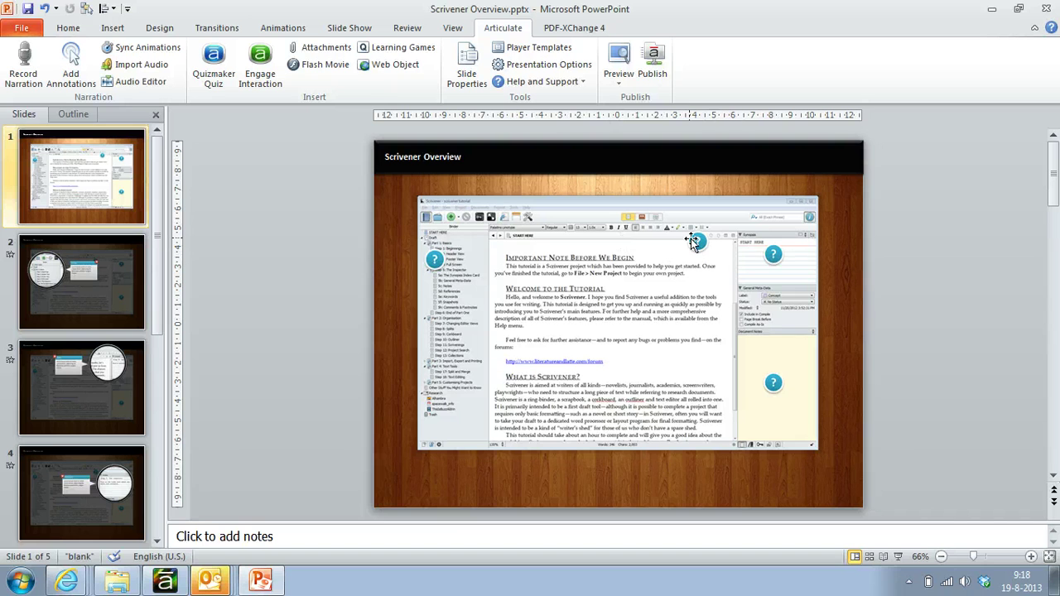
{"action": "left_click", "coordinate": [121, 289]}
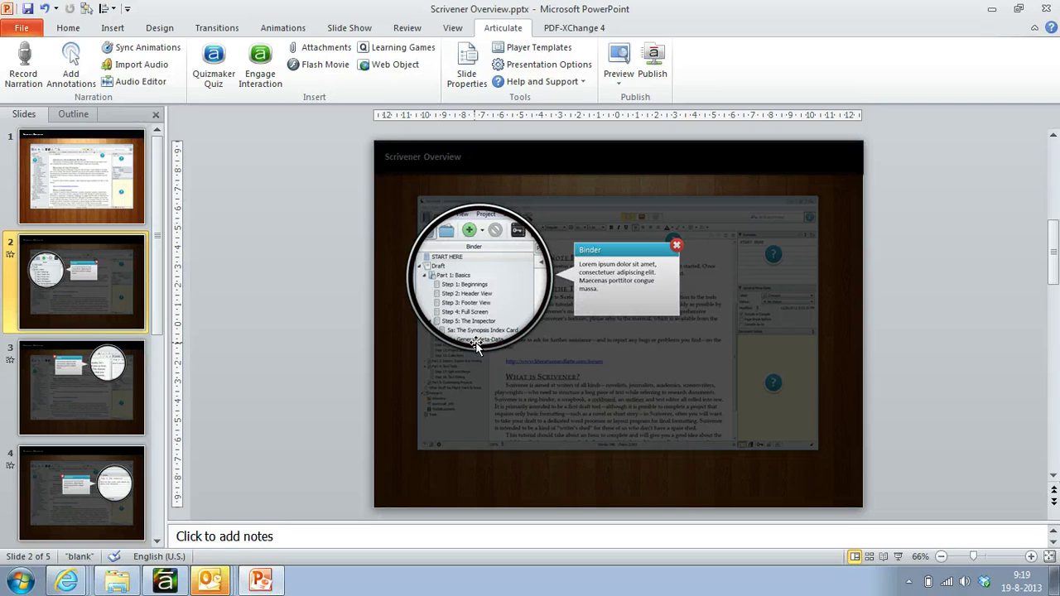
{"action": "left_click", "coordinate": [413, 438]}
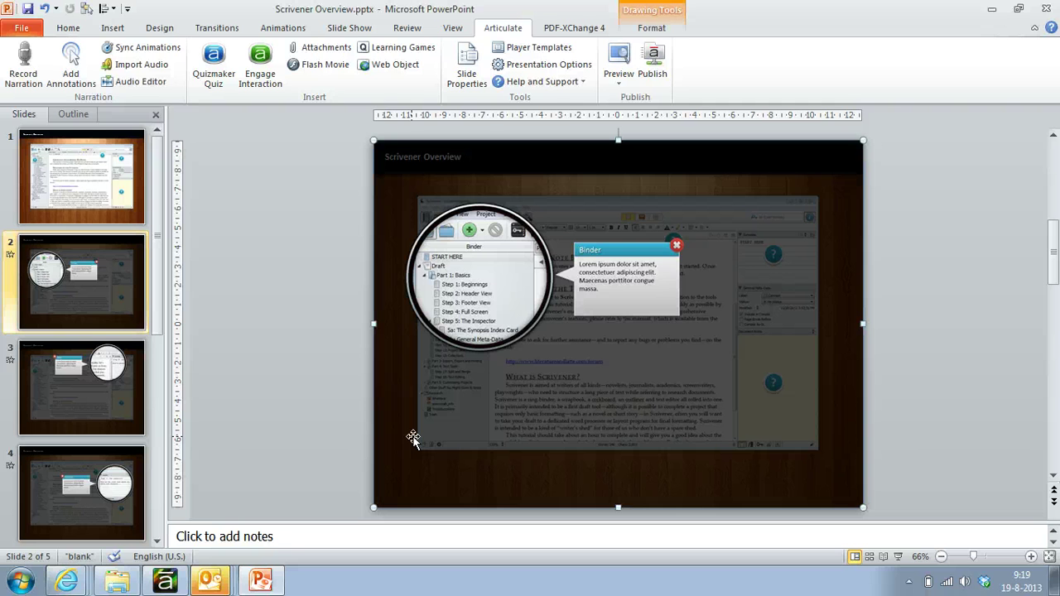
{"action": "left_click", "coordinate": [487, 284]}
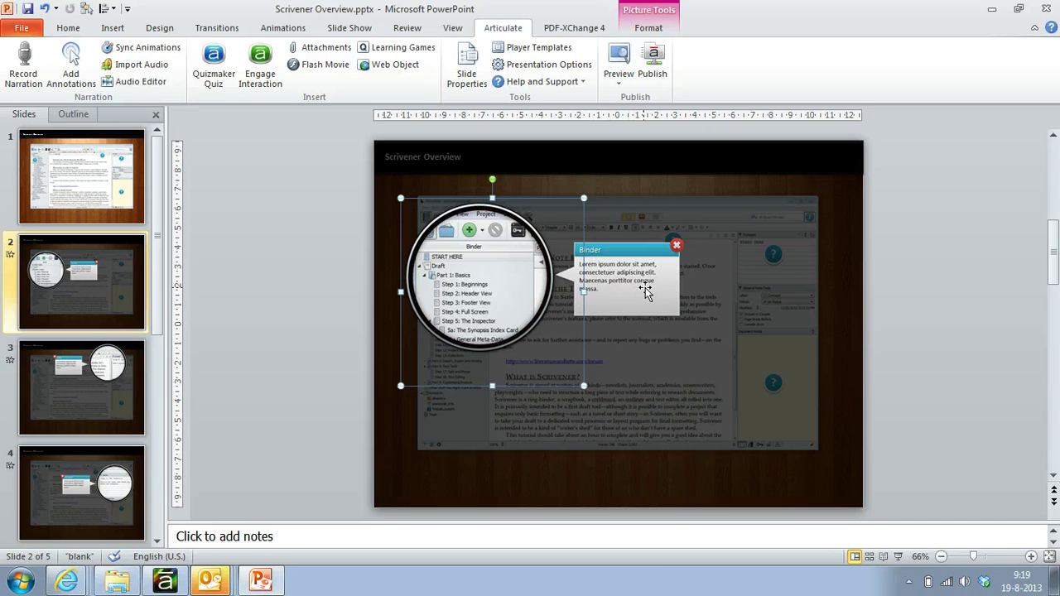
{"action": "left_click", "coordinate": [740, 348]}
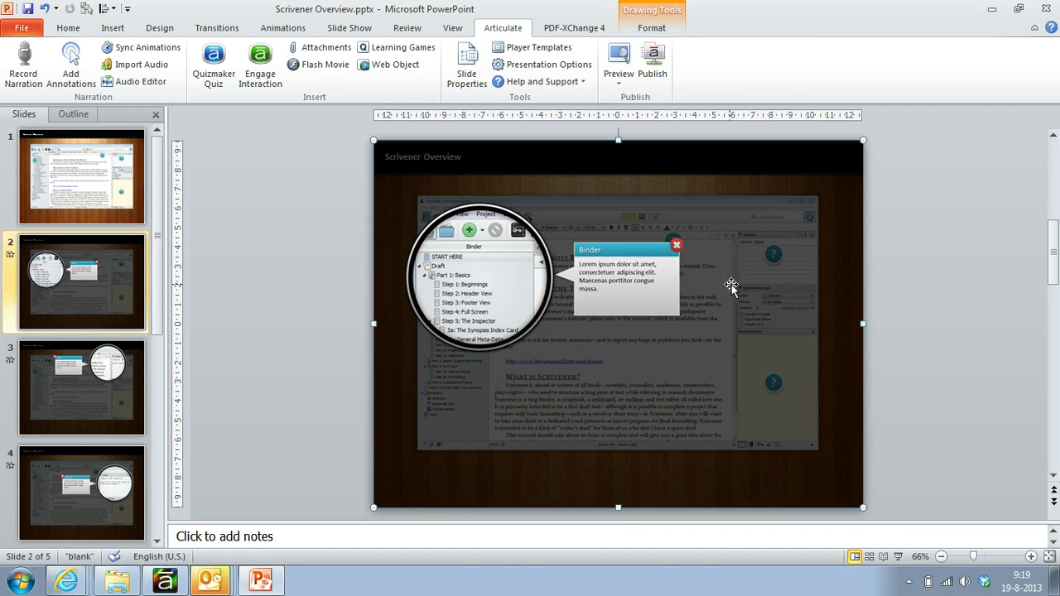
{"action": "left_click", "coordinate": [106, 172]}
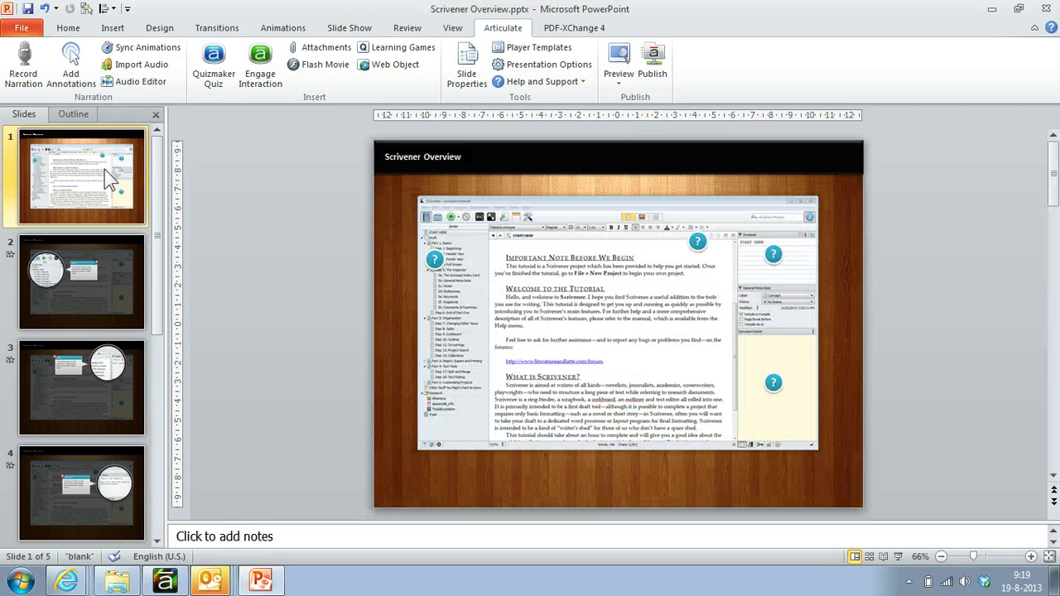
{"action": "left_click", "coordinate": [79, 239]}
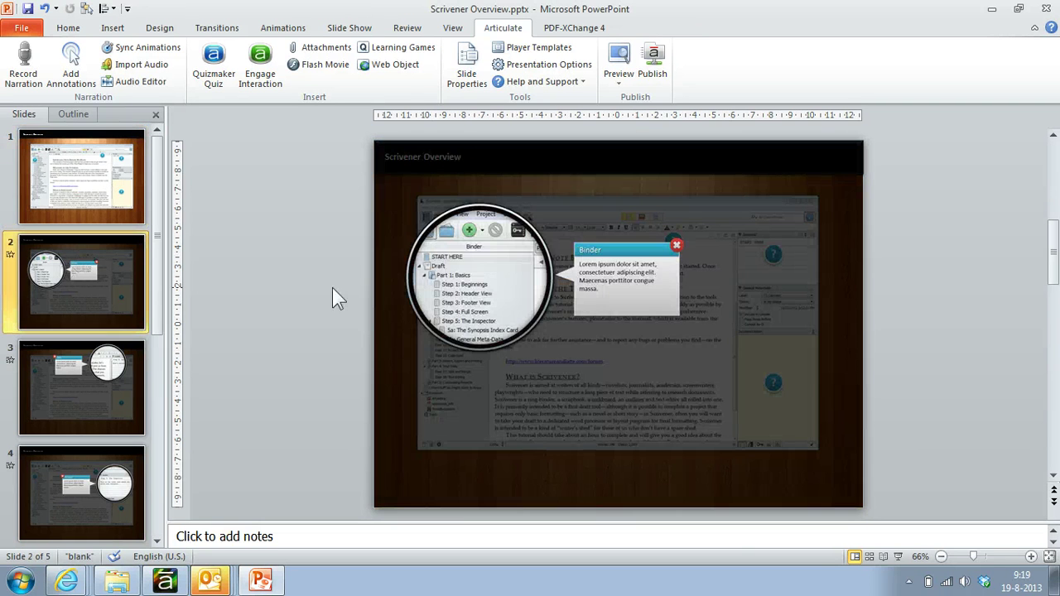
- Inspect the animation settings of the magnifier picture and the Binder callout on slide 2
{"action": "left_click", "coordinate": [463, 286]}
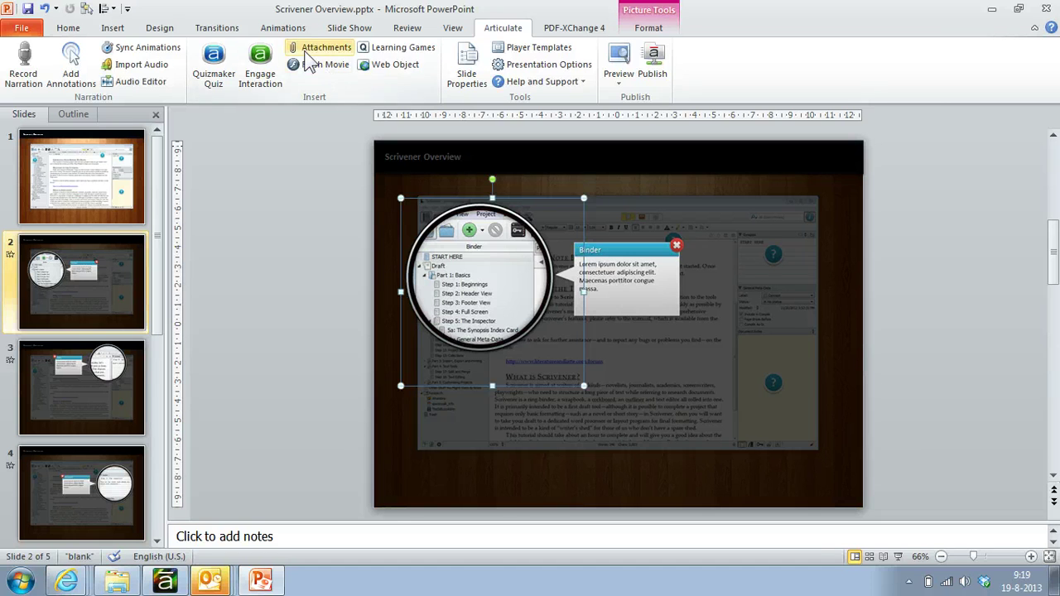
{"action": "left_click", "coordinate": [289, 28]}
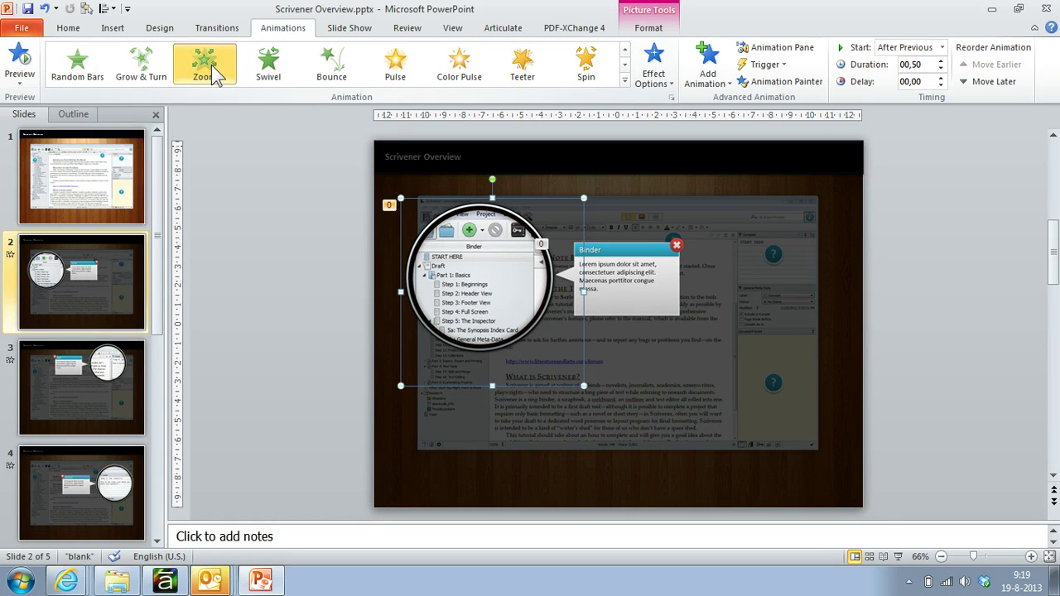
{"action": "left_click", "coordinate": [658, 310]}
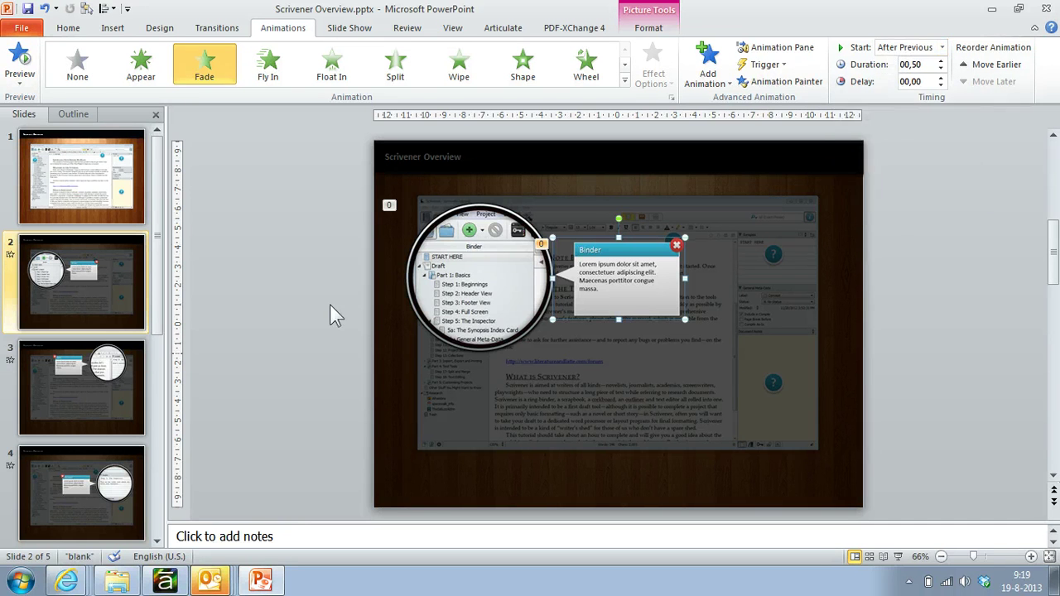
- View slides 3, 4 and 5 to review their magnifier and callout layouts
{"action": "left_click", "coordinate": [105, 379]}
{"action": "left_click", "coordinate": [86, 452]}
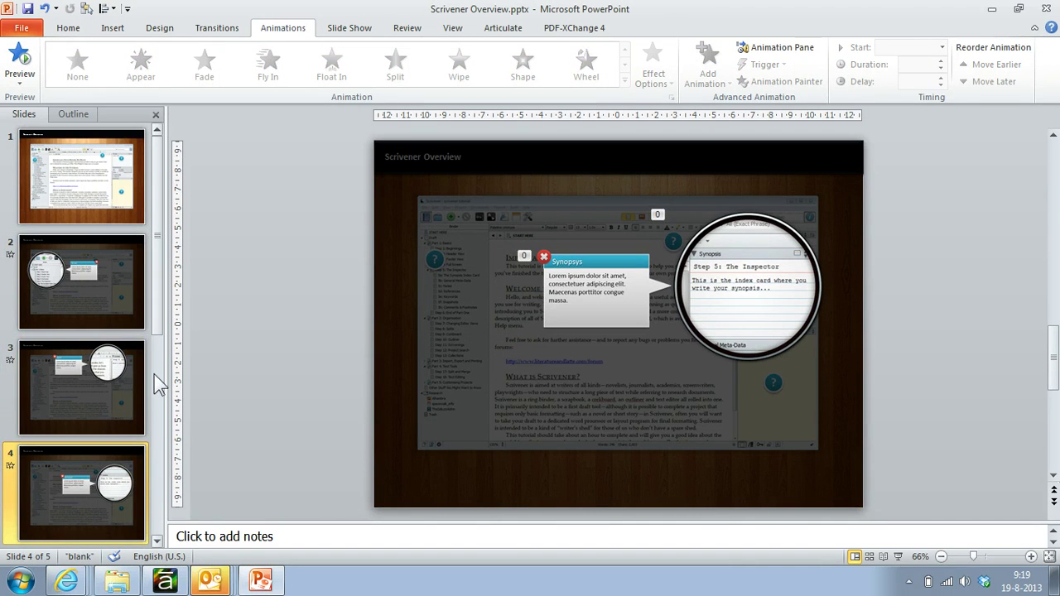
{"action": "scroll", "coordinate": [154, 375], "scroll_direction": "down", "scroll_amount": 1}
{"action": "left_click", "coordinate": [66, 530]}
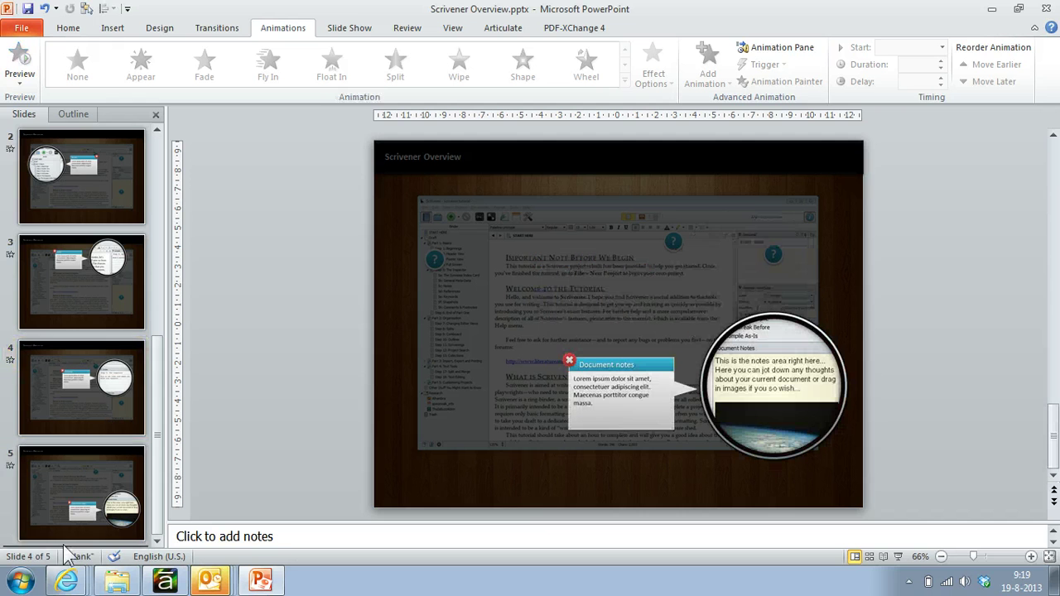
{"action": "left_click_drag", "start_coordinate": [159, 431], "coordinate": [161, 260]}
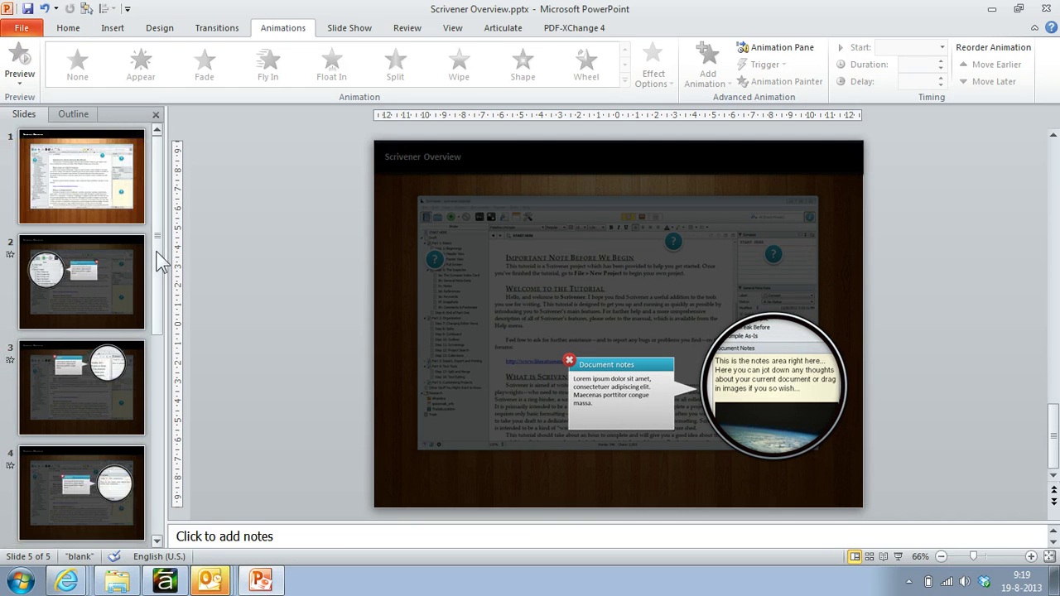
- Open Articulate's Slide Properties and check the Hide In Navigation Panel option for slide 2
{"action": "left_click", "coordinate": [497, 28]}
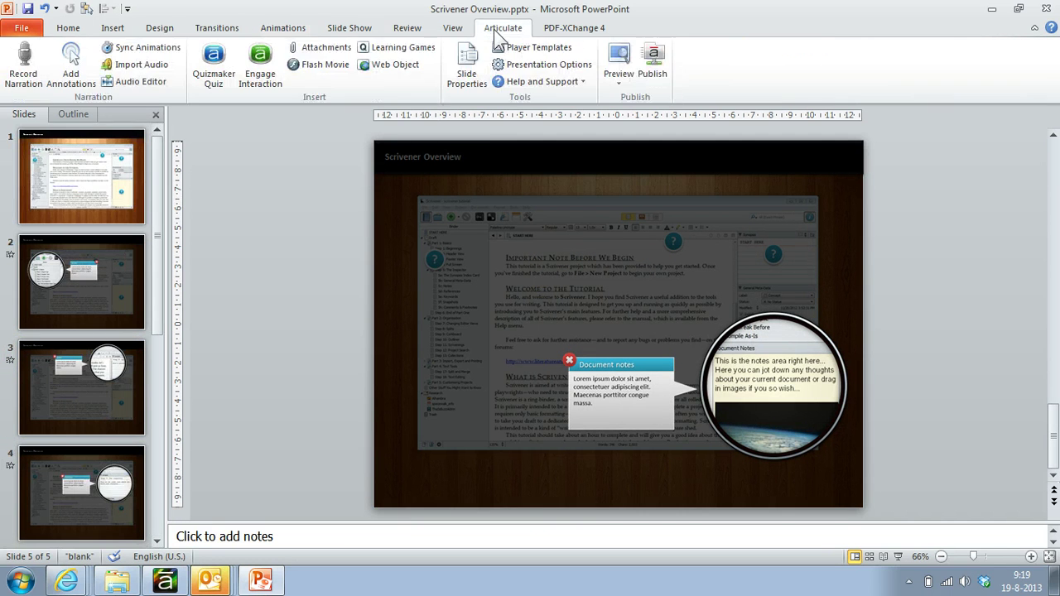
{"action": "left_click", "coordinate": [469, 75]}
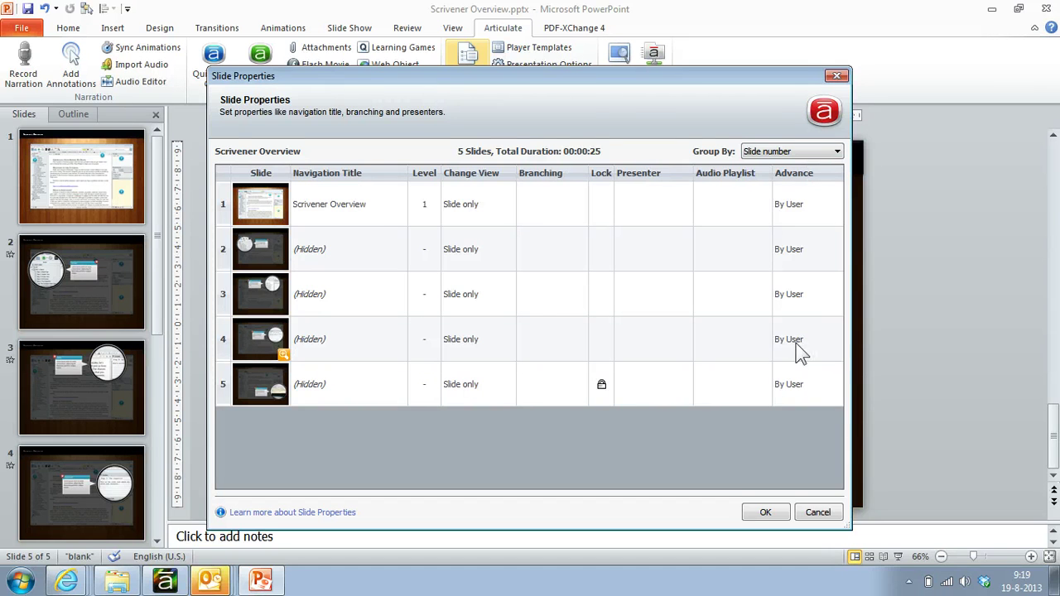
{"action": "right_click", "coordinate": [352, 248]}
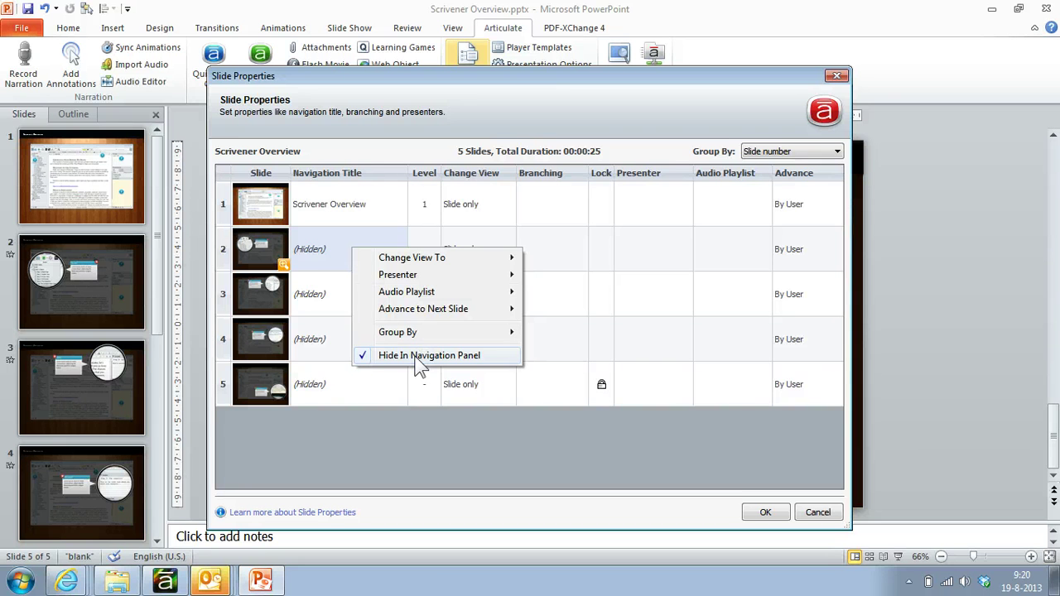
{"action": "left_click", "coordinate": [557, 81]}
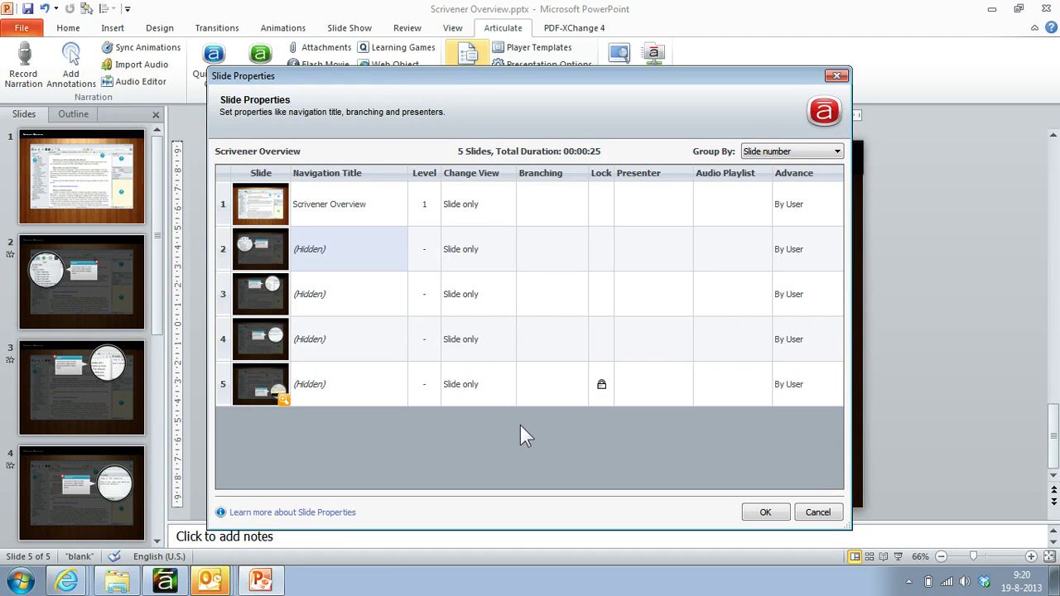
- Unlock slide 5 in the slide properties, leave its branching options unchanged and apply the properties
{"action": "left_click", "coordinate": [601, 385]}
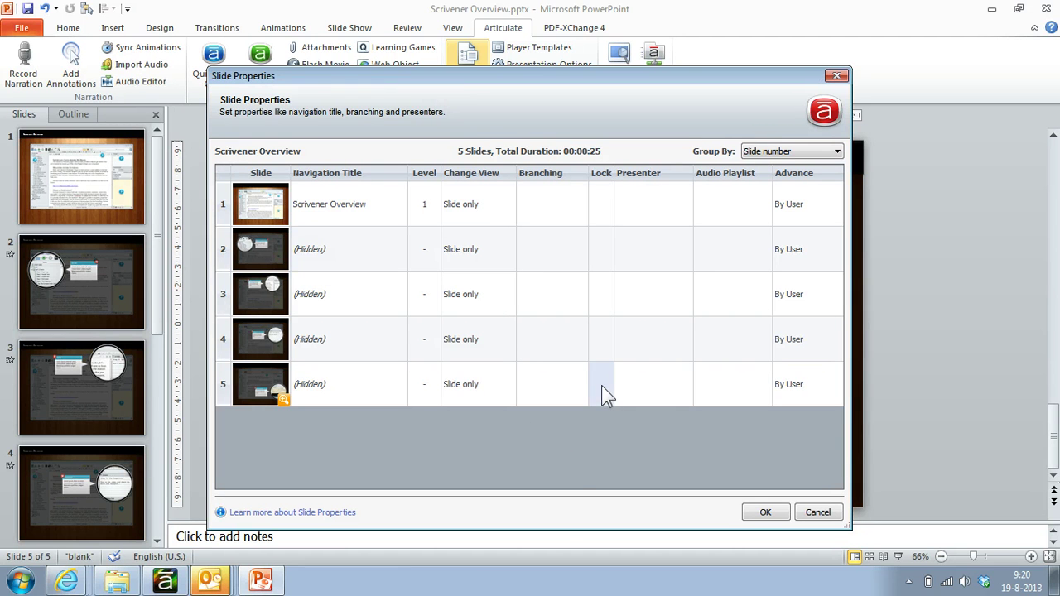
{"action": "key", "text": "Left"}
{"action": "key", "text": "Return"}
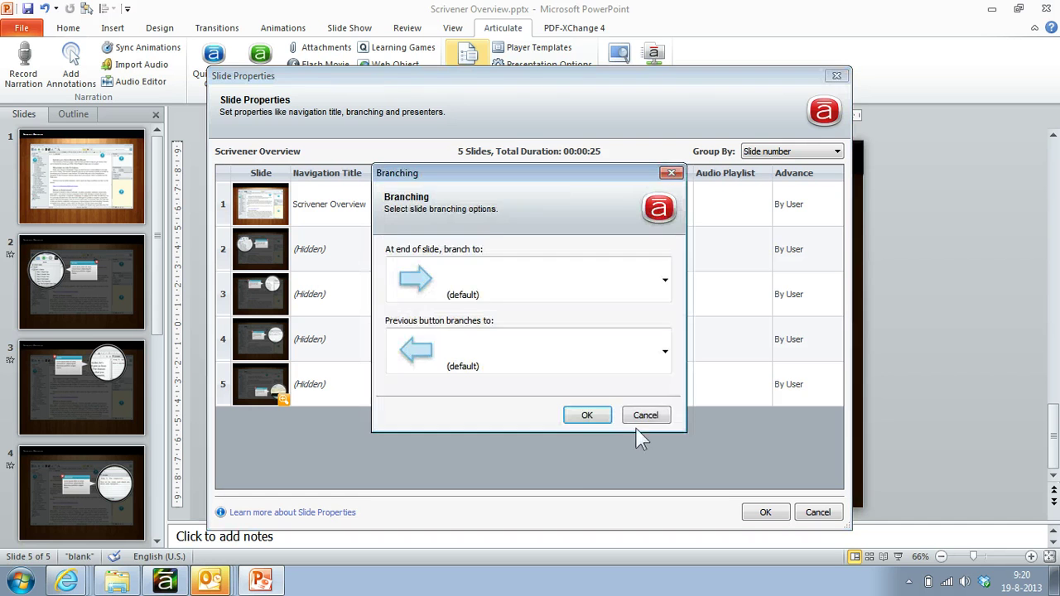
{"action": "left_click", "coordinate": [658, 418]}
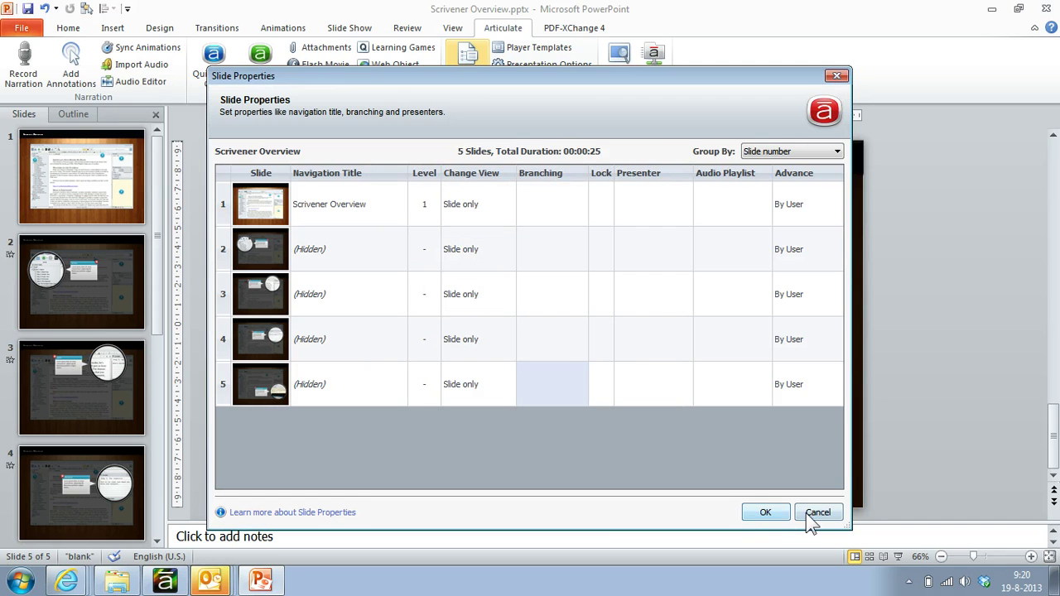
{"action": "left_click", "coordinate": [771, 514]}
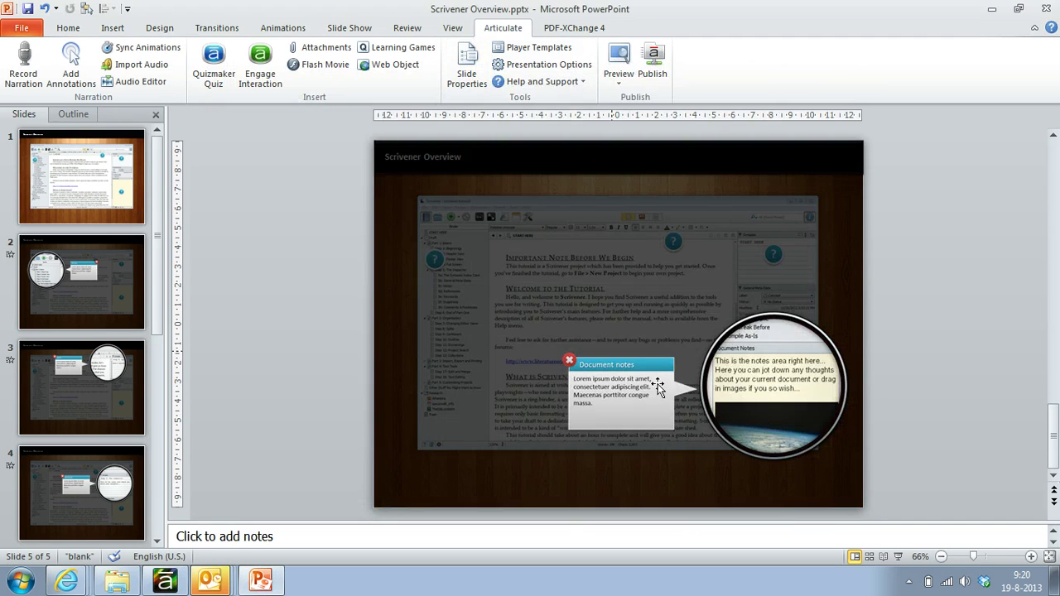
- Switch to the browser and bring up the published Articulate Presenter version of the Scrivener Overview
{"action": "key", "text": "alt+Tab"}
{"action": "key", "text": "alt+Tab"}
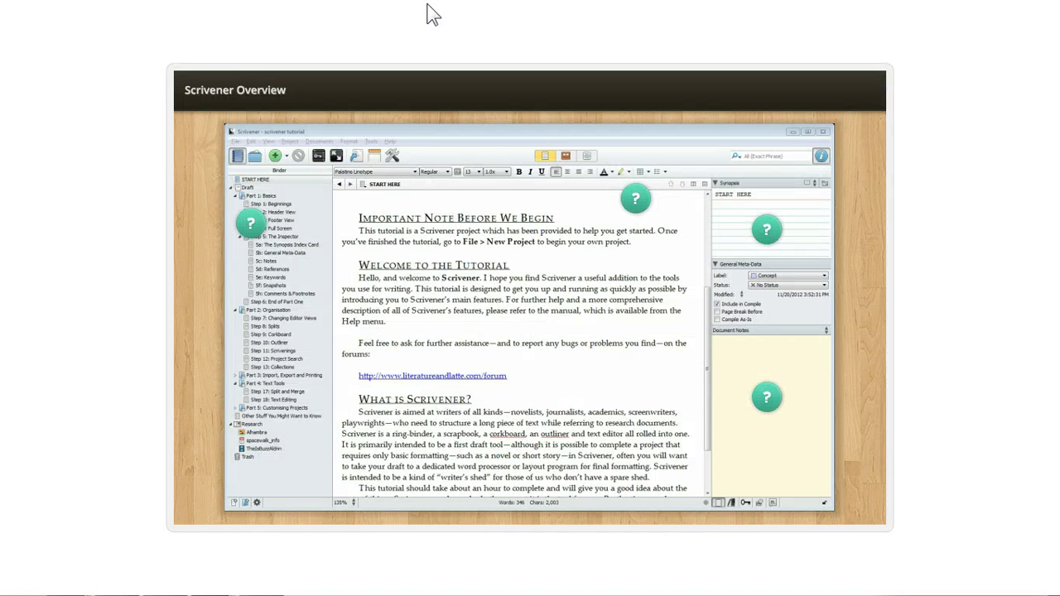
{"action": "mouse_move", "coordinate": [427, 5]}
{"action": "left_click", "coordinate": [630, 29]}
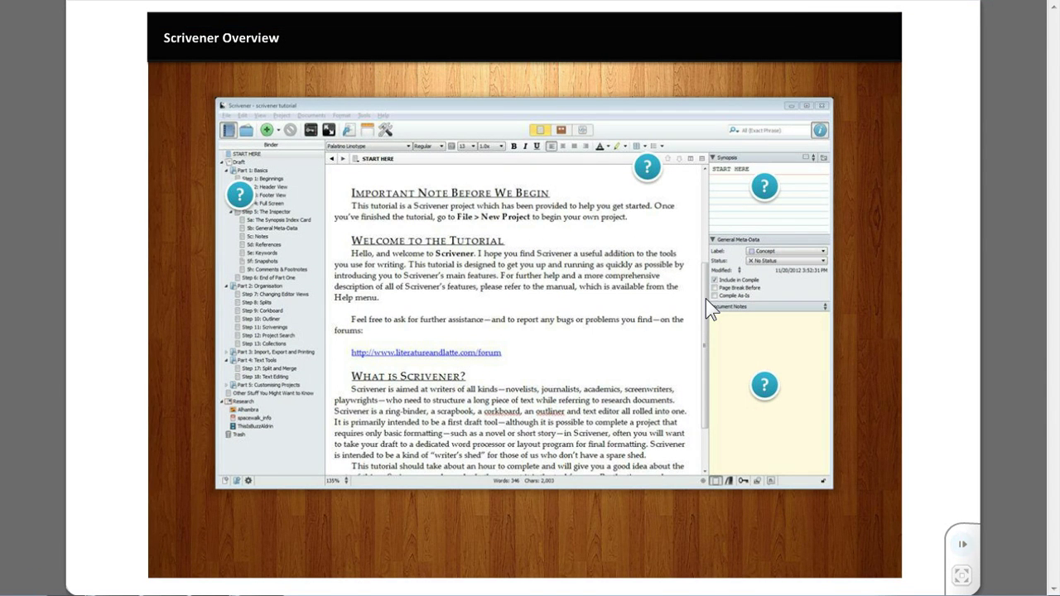
- Test the Presenter version by opening and closing the callouts of its Binder, Splits and Synopsis markers
{"action": "left_click", "coordinate": [241, 197]}
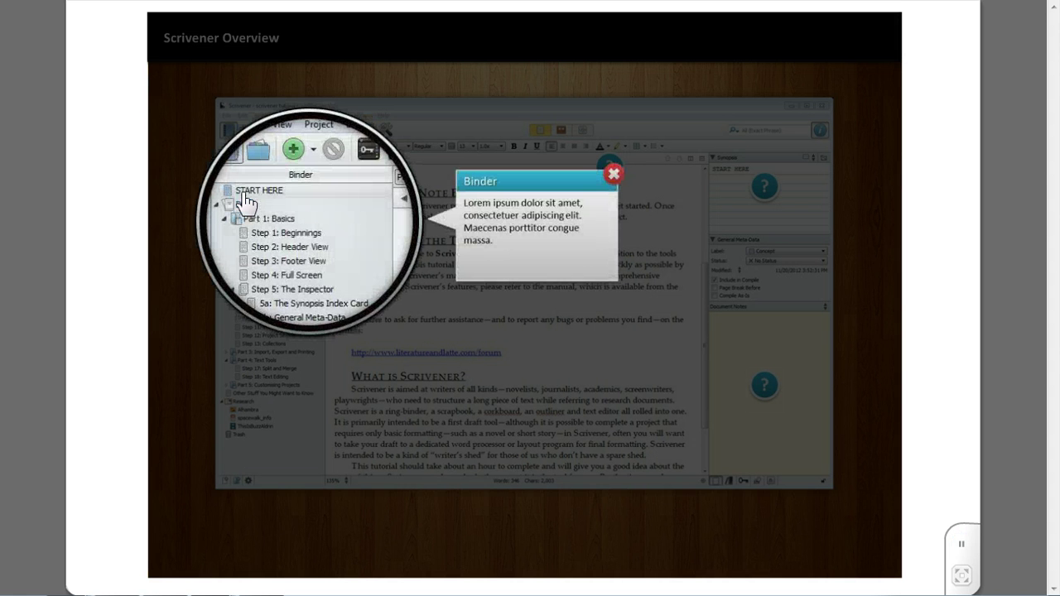
{"action": "left_click", "coordinate": [612, 175]}
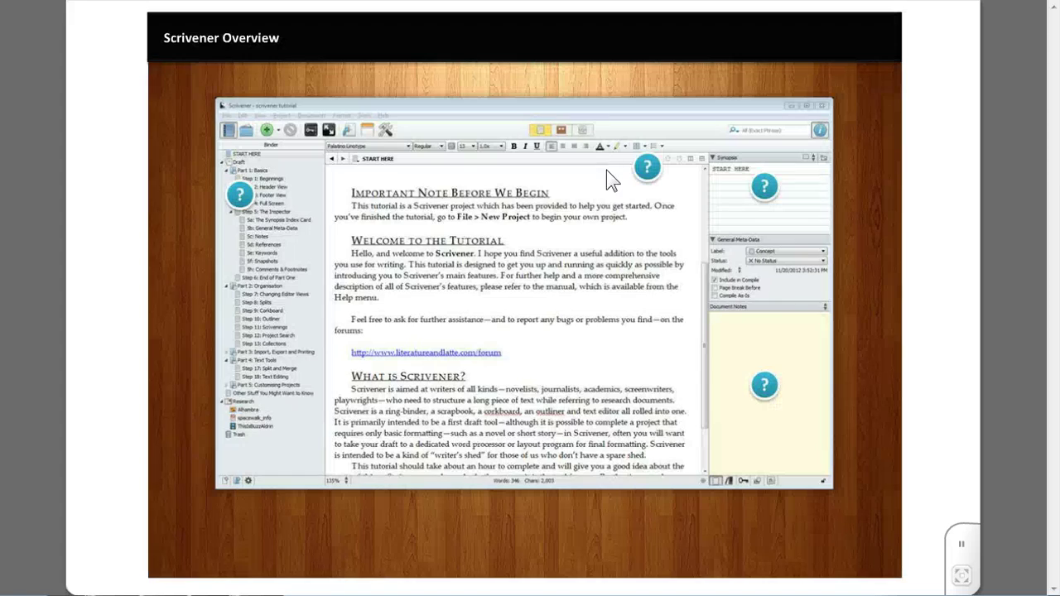
{"action": "left_click", "coordinate": [645, 167]}
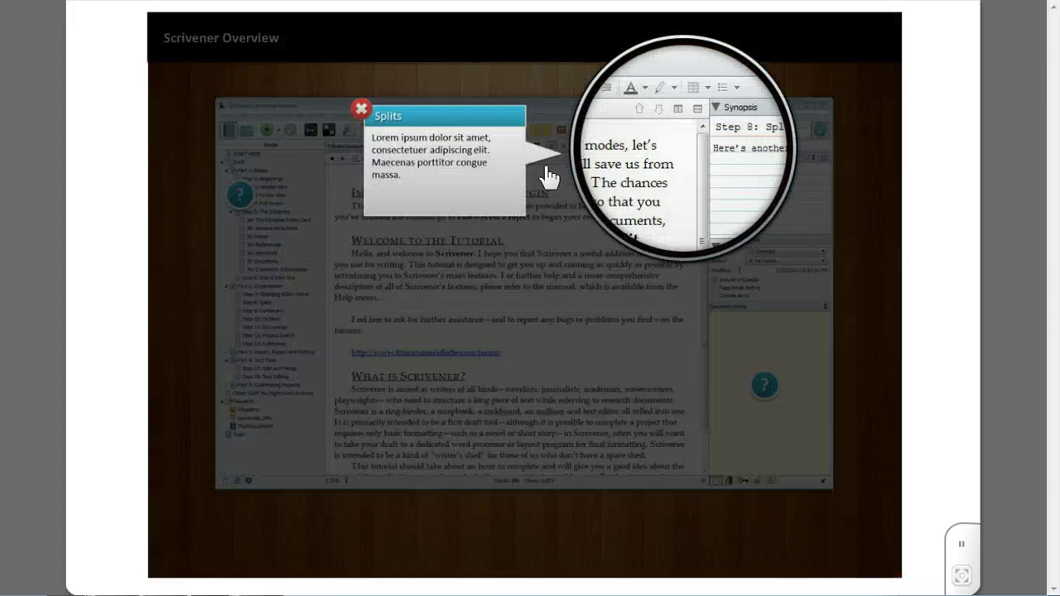
{"action": "left_click", "coordinate": [362, 110]}
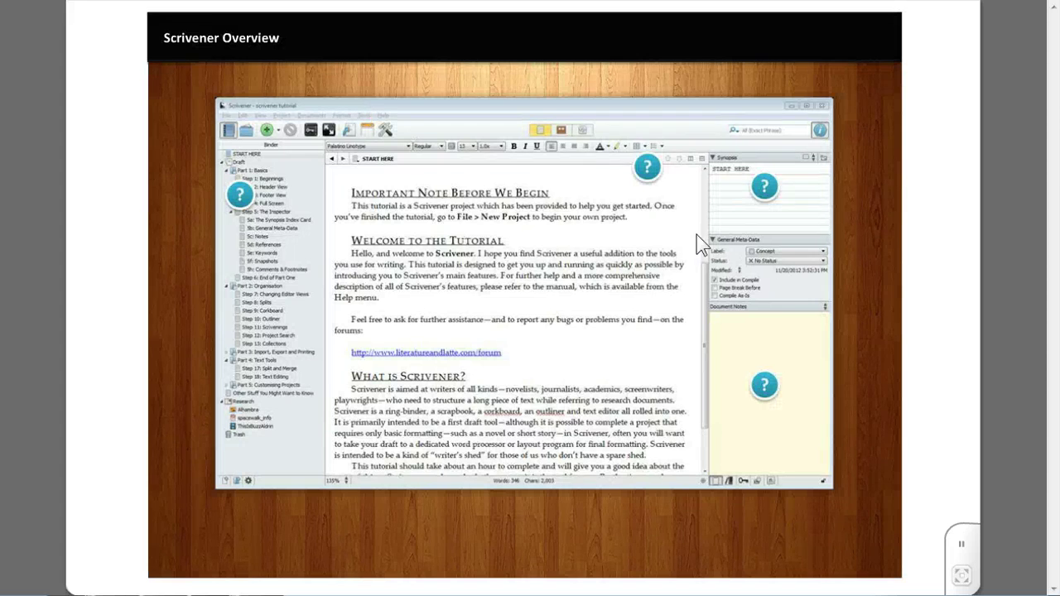
{"action": "left_click", "coordinate": [763, 197]}
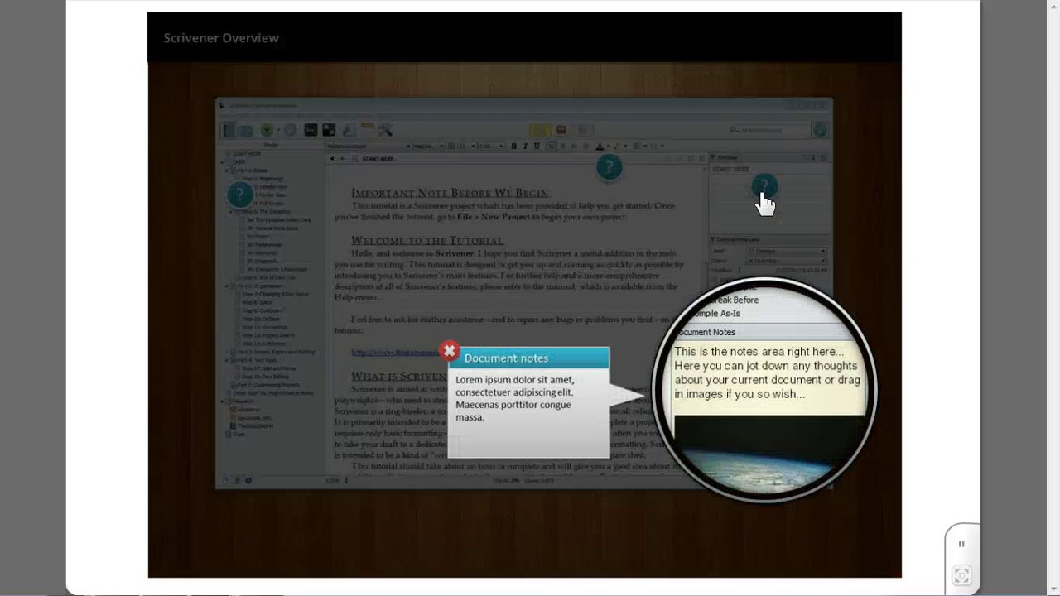
{"action": "left_click", "coordinate": [448, 353]}
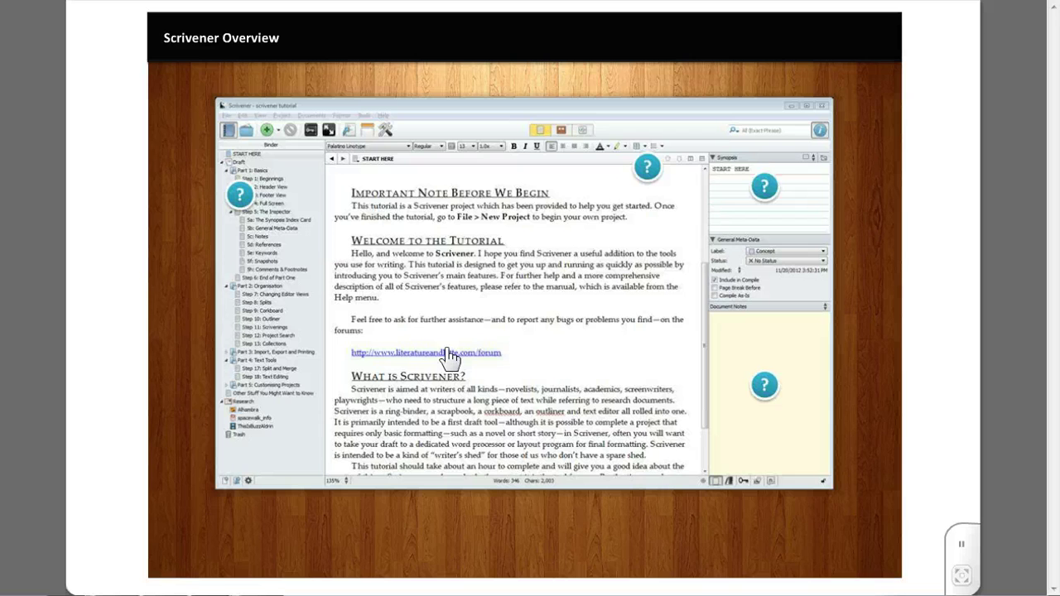
- Test the Splits and Binder callouts in the Storyline version for comparison and return to the PowerPoint presentation
{"action": "key", "text": "F11"}
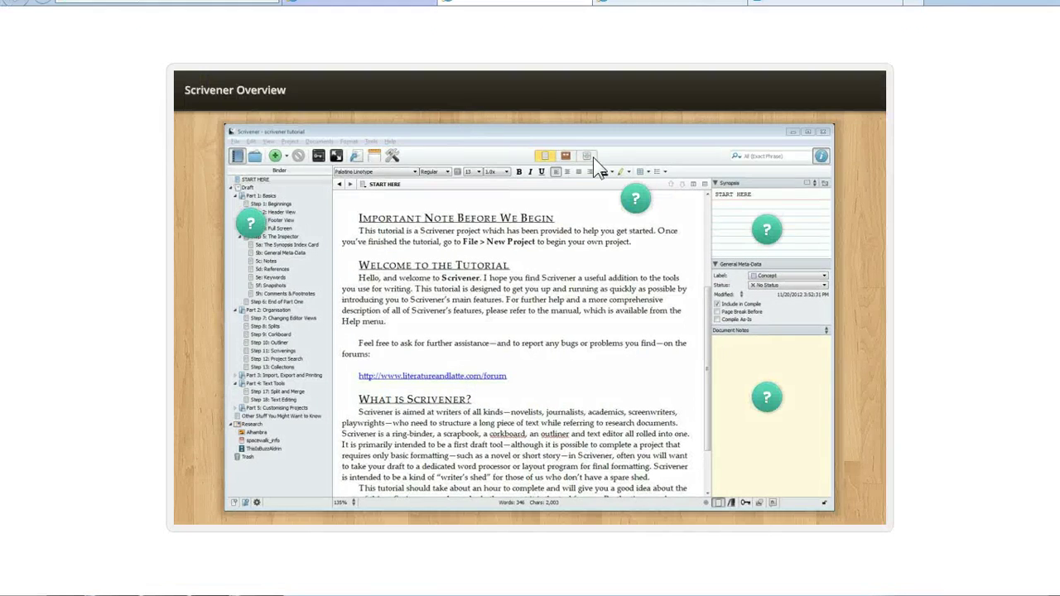
{"action": "left_click", "coordinate": [635, 199]}
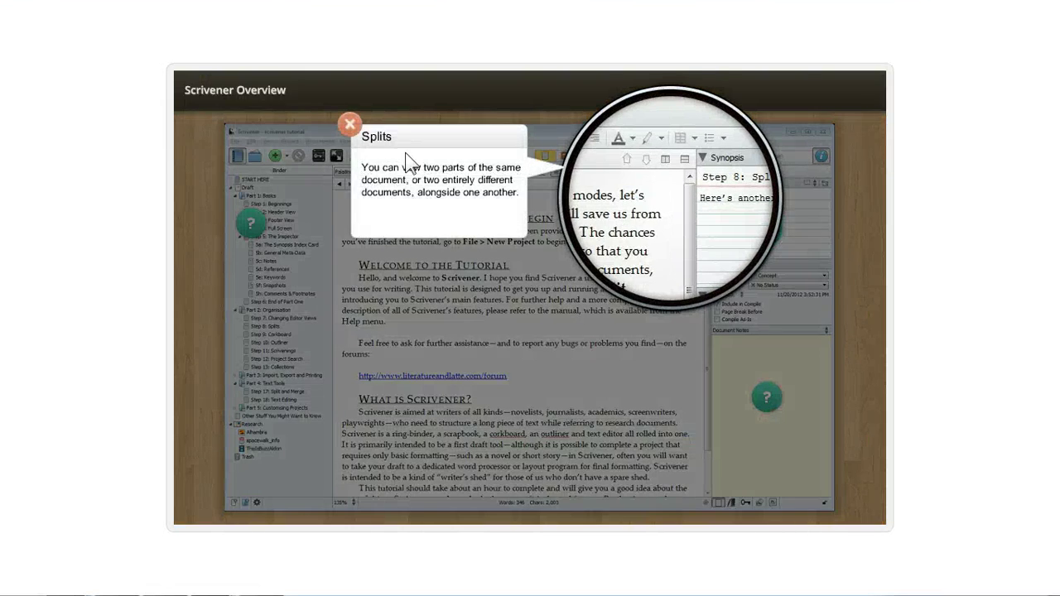
{"action": "left_click", "coordinate": [349, 124]}
{"action": "left_click", "coordinate": [247, 240]}
{"action": "left_click", "coordinate": [652, 172]}
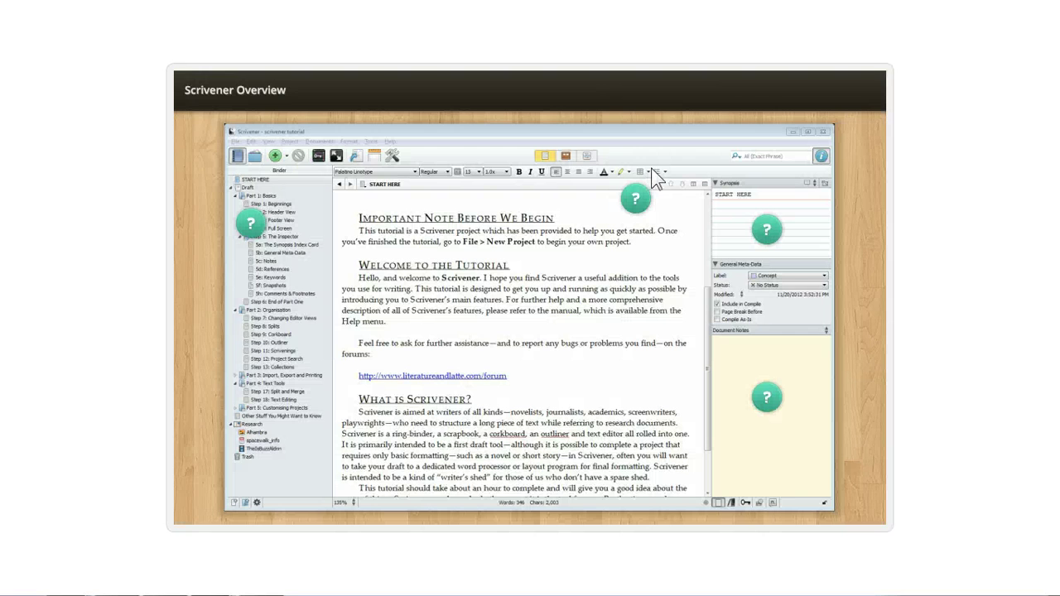
{"action": "key", "text": "alt+Tab"}
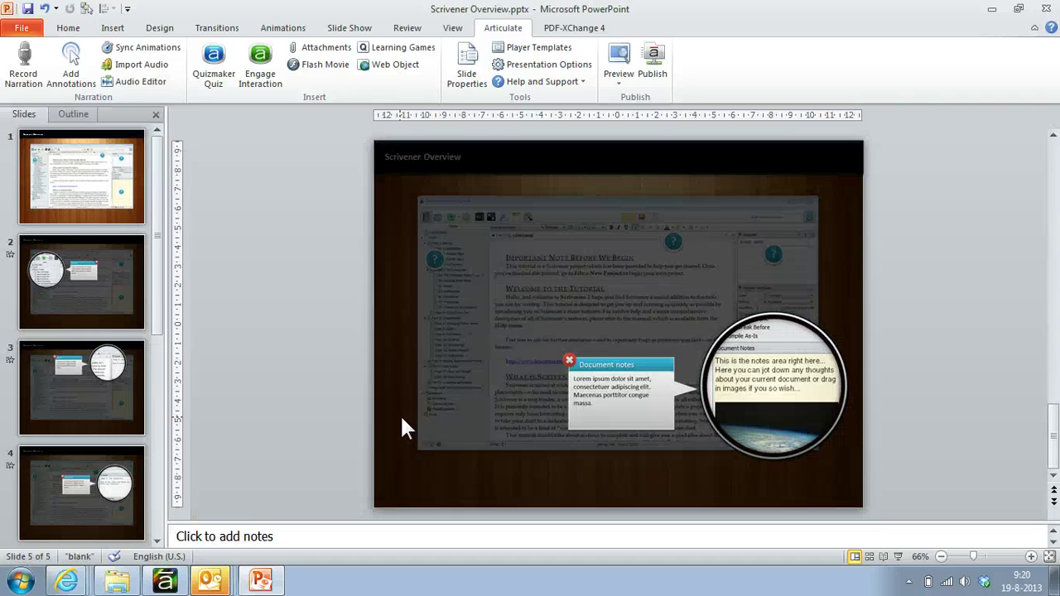